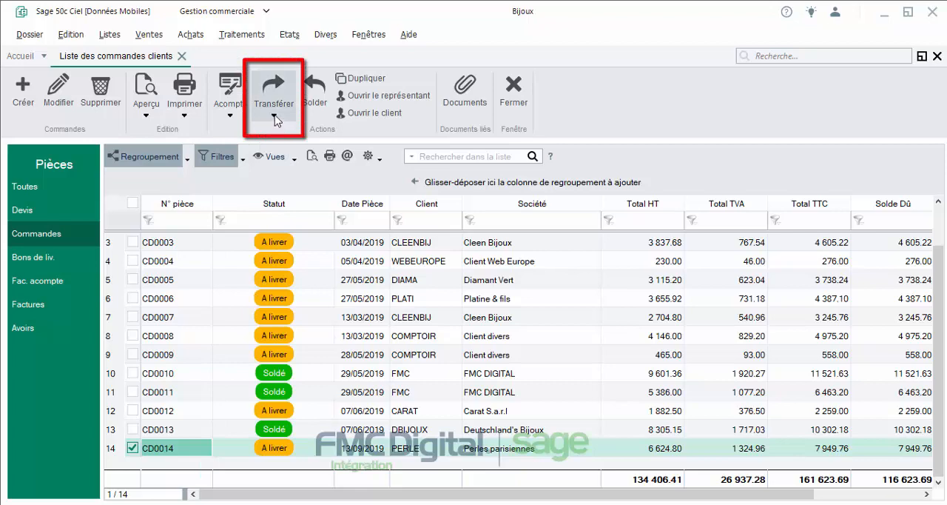
left_click(274, 118)
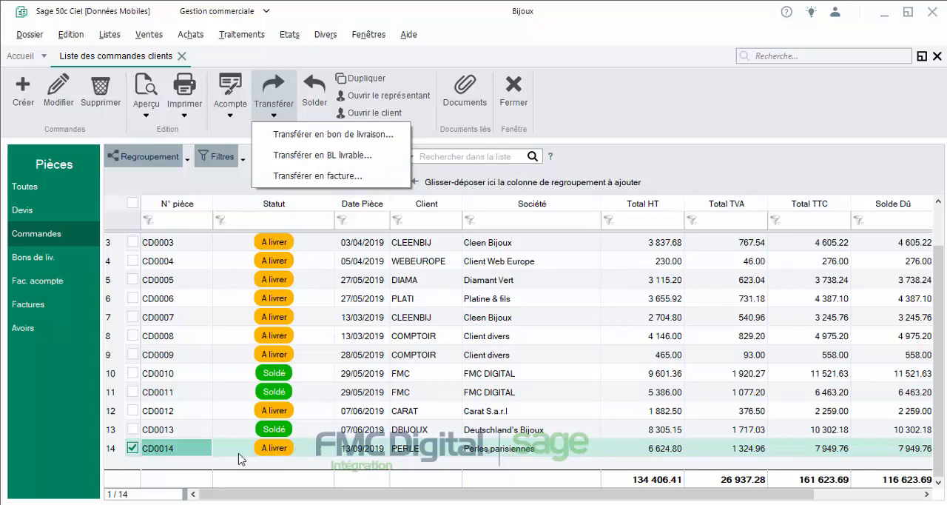
left_click(168, 459)
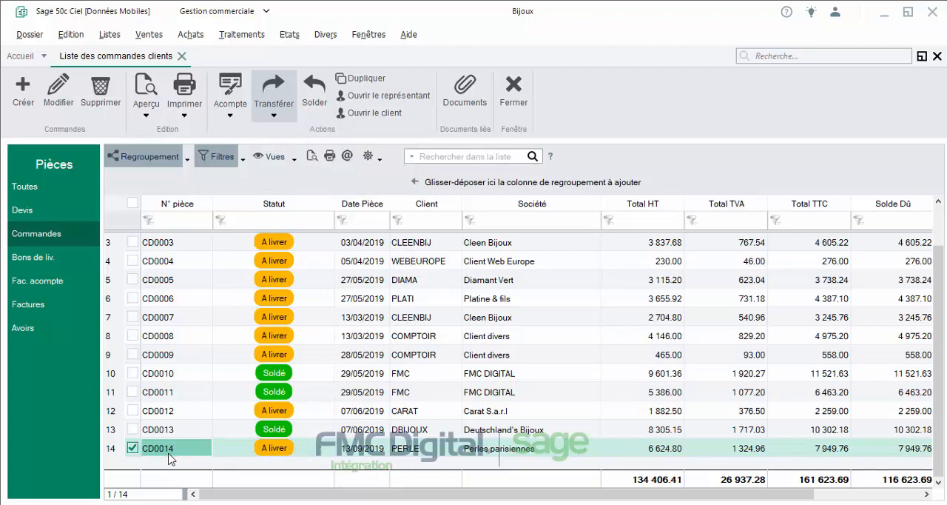
Step: Open the Perles parisiennes order and display the article stock information for its COR1 line
double_click(169, 455)
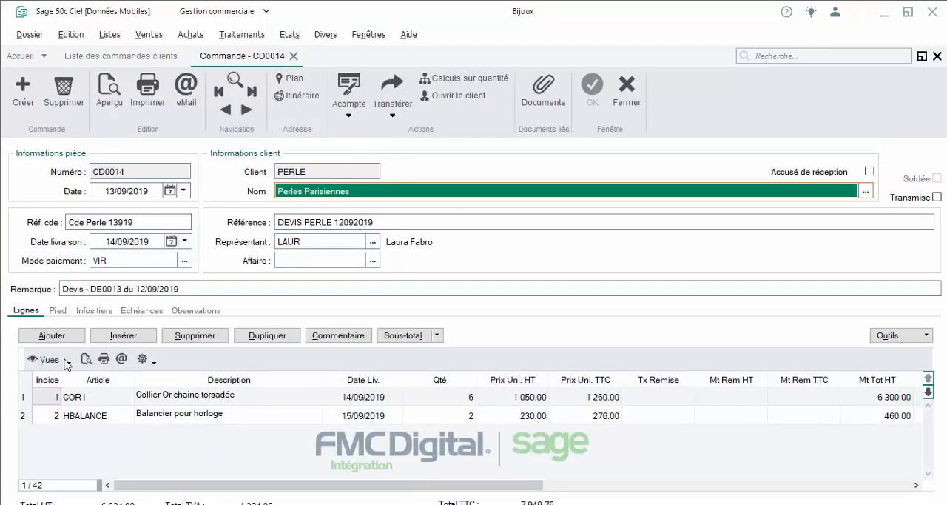
left_click(51, 402)
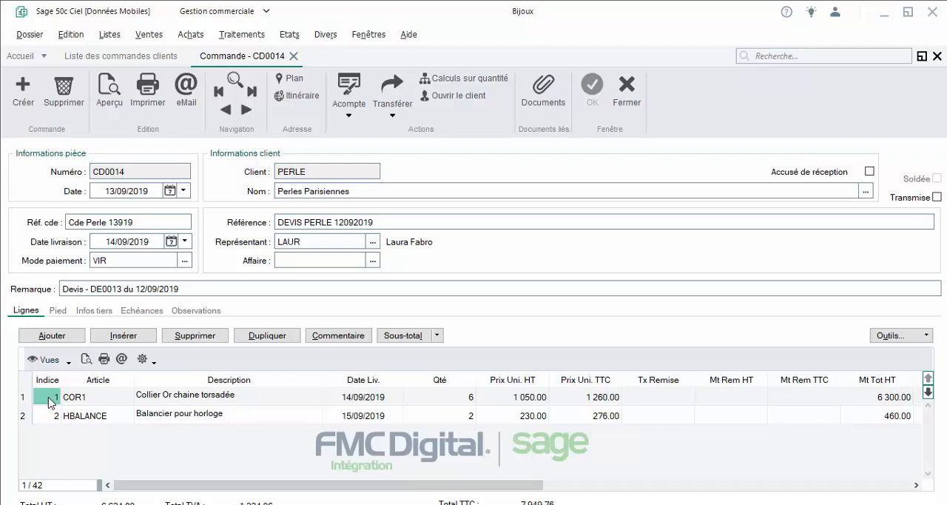
right_click(51, 402)
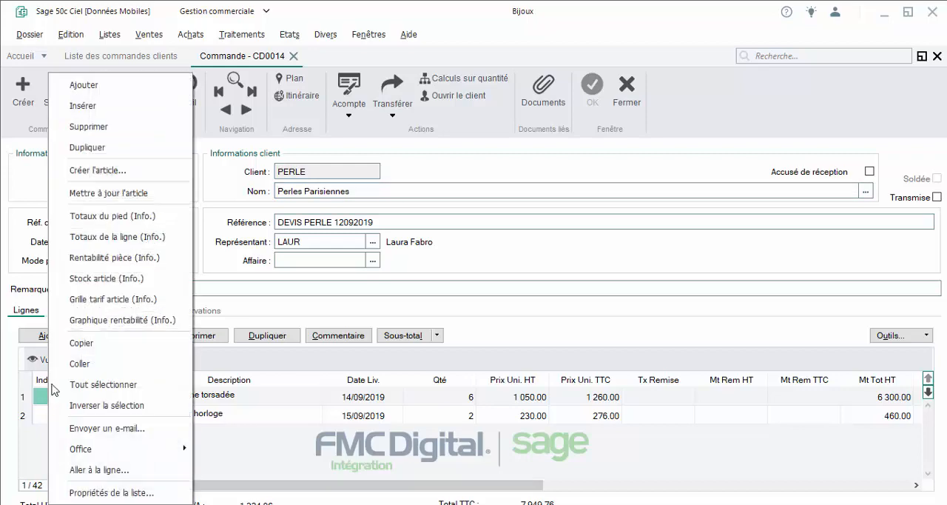
left_click(88, 279)
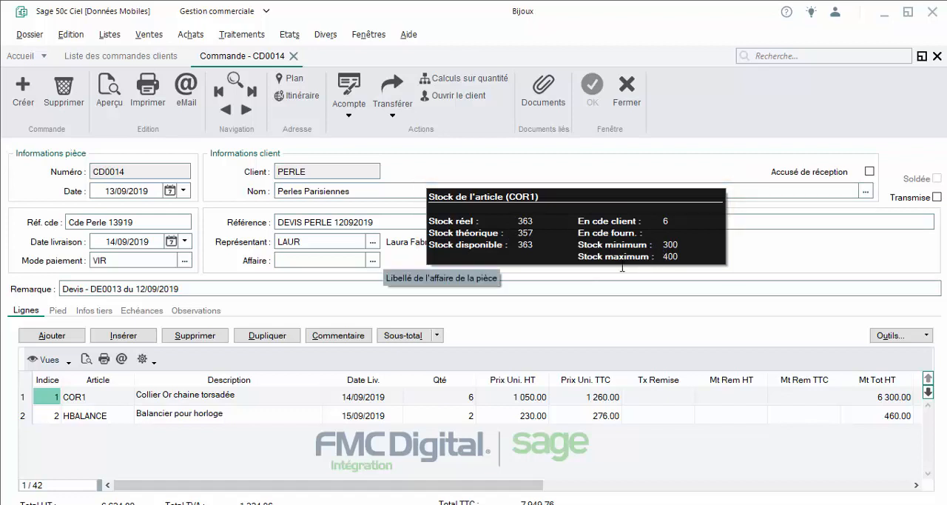
Step: Compare the stock information of the HBALANCE and COR1 lines, and close the order
left_click(54, 416)
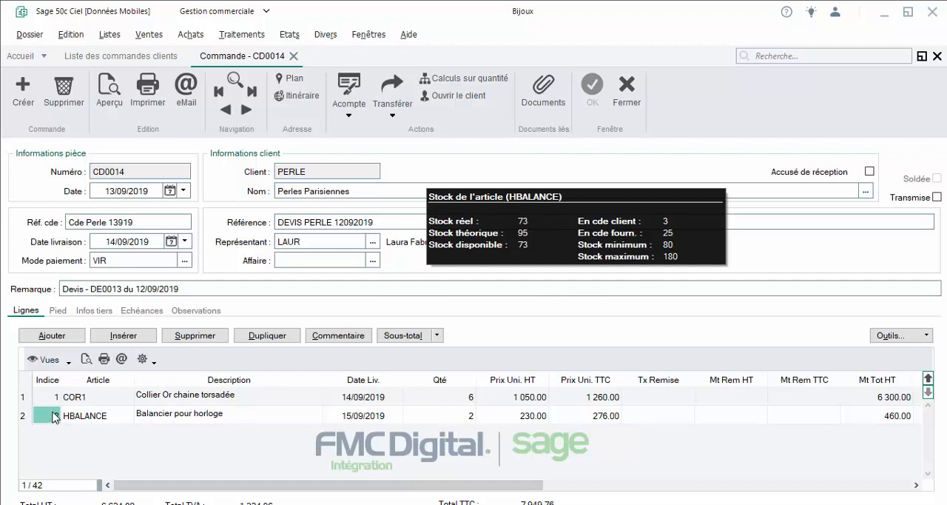
left_click(53, 400)
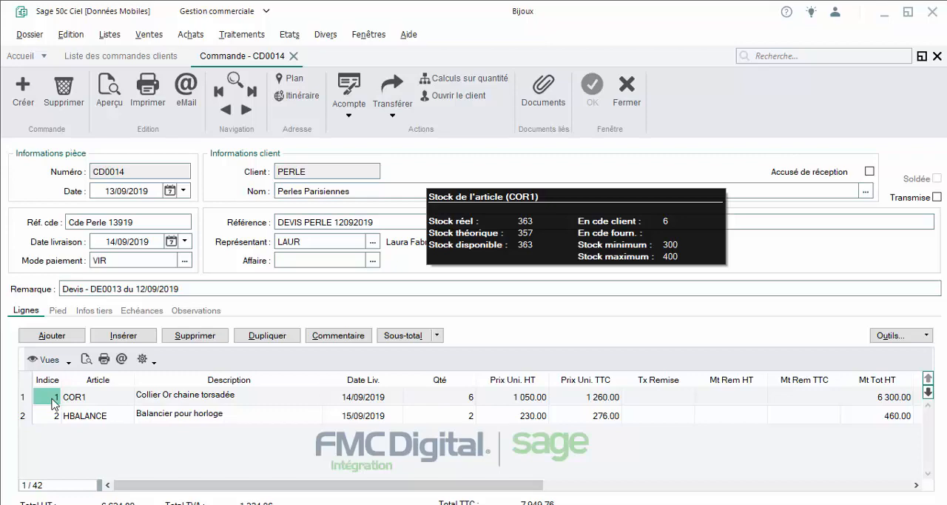
left_click(624, 89)
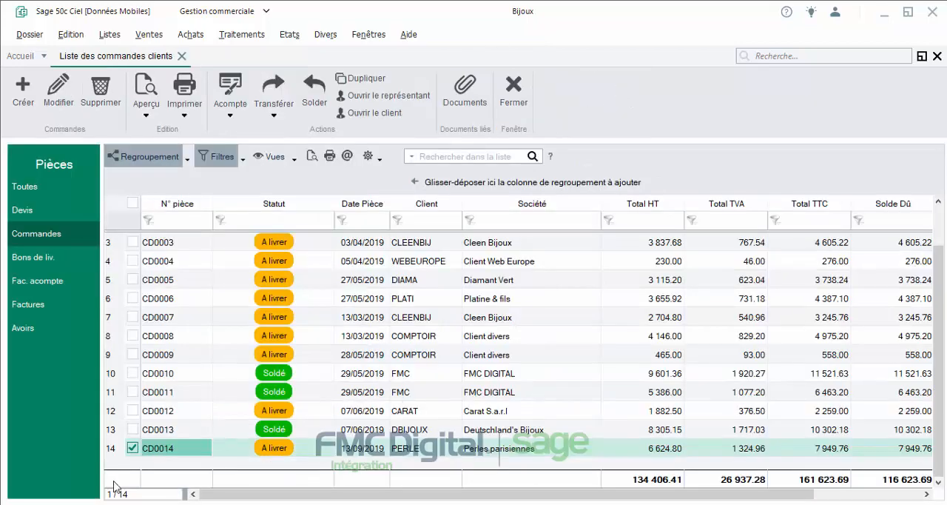
Step: Transfer the Perles parisiennes order into a bon de livraison without any extra operations, and display the delivery notes list
left_click(274, 111)
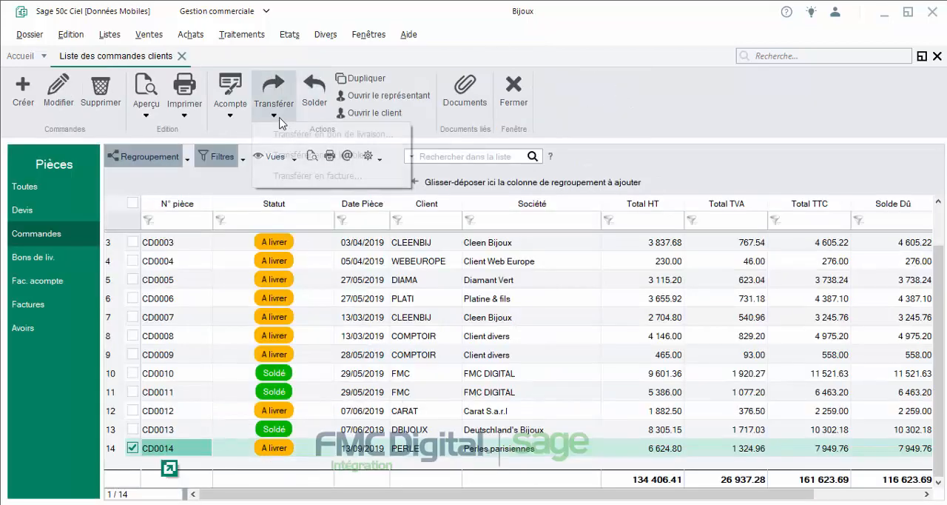
left_click(363, 139)
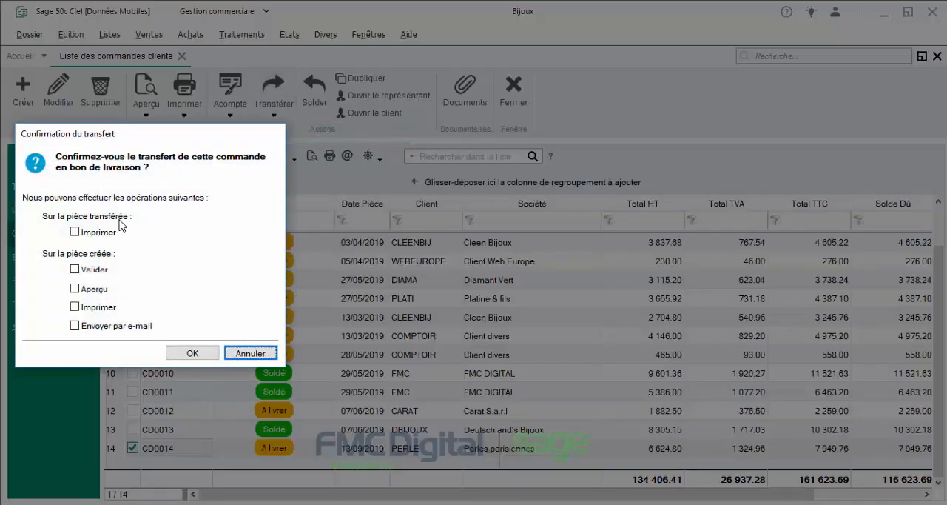
left_click(190, 353)
left_click(46, 259)
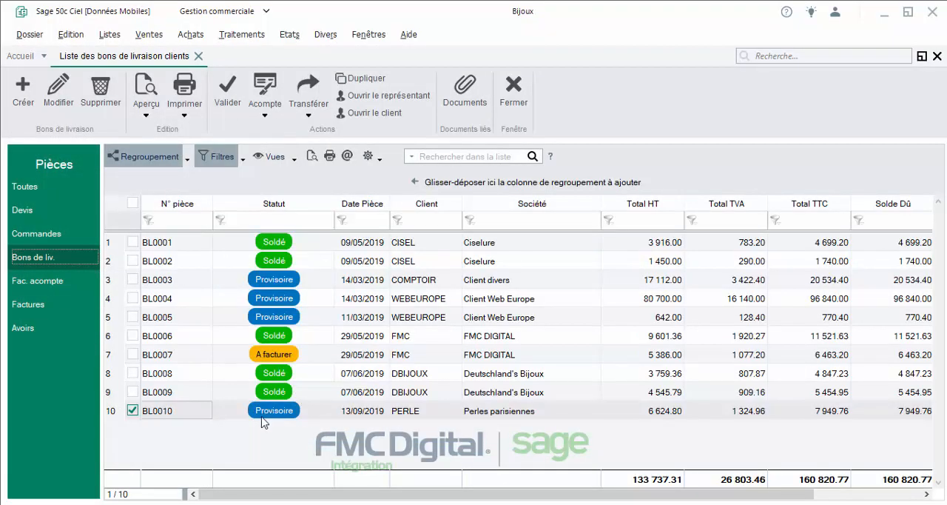
Step: Open the Perles parisiennes delivery note and hide the article stock palette
double_click(483, 416)
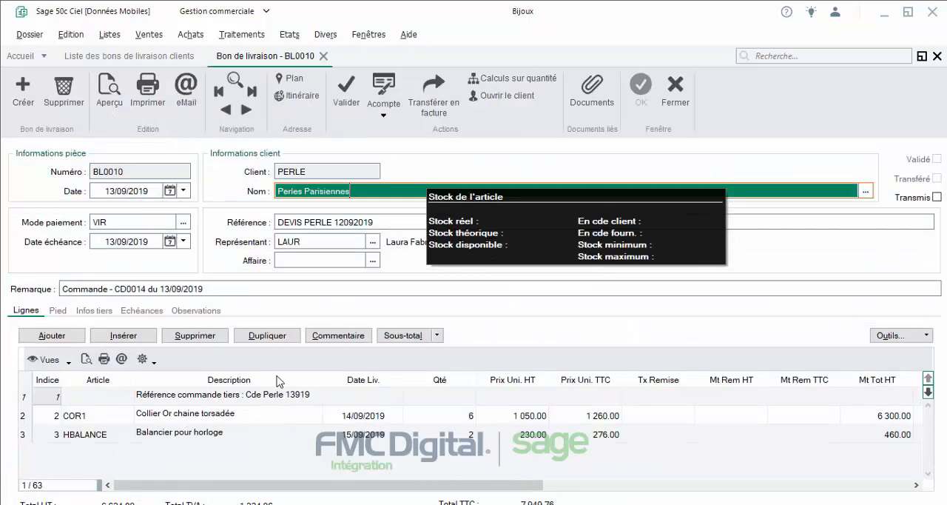
right_click(518, 237)
left_click(536, 239)
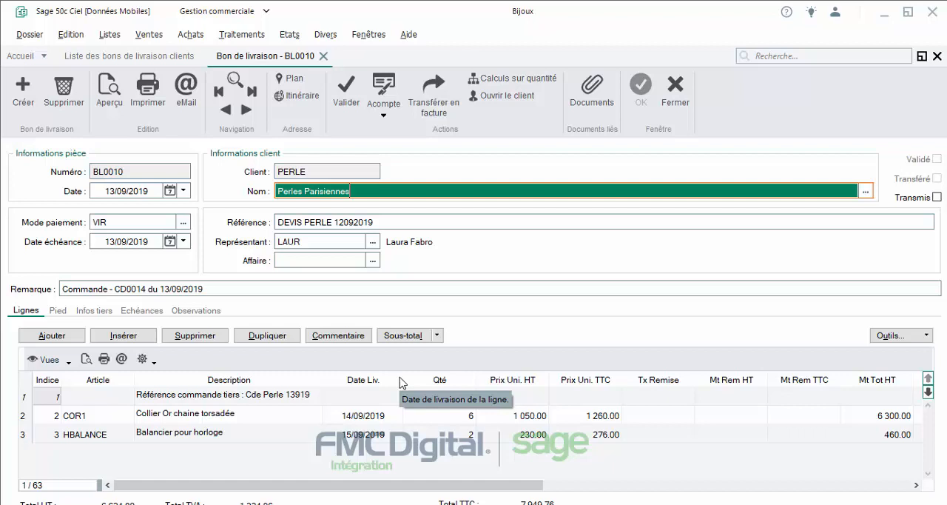
Step: Clear the quantity on the HBALANCE line of the delivery note and save the change
left_click(393, 413)
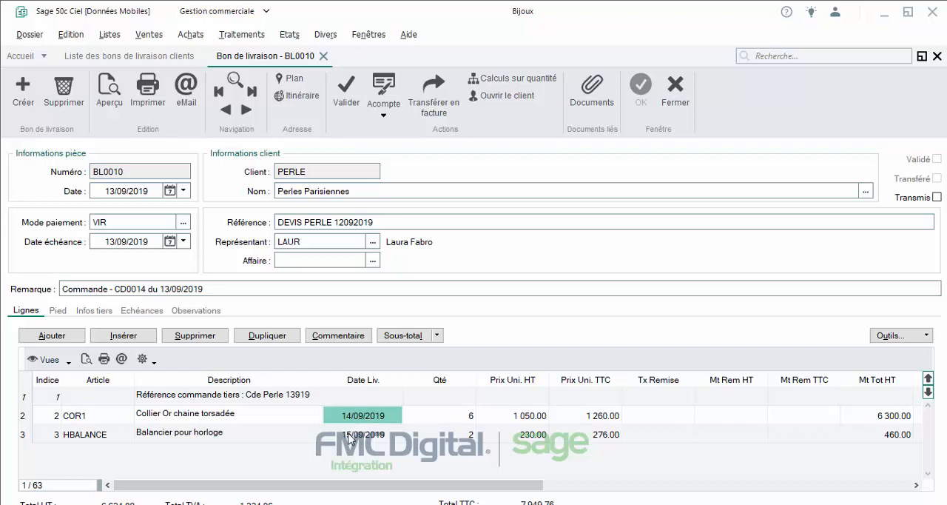
left_click(48, 415)
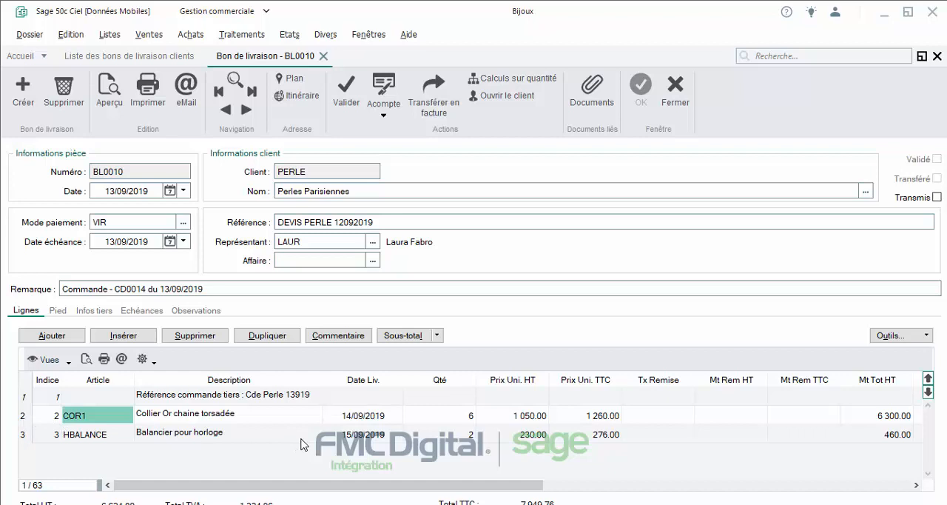
left_click(448, 418)
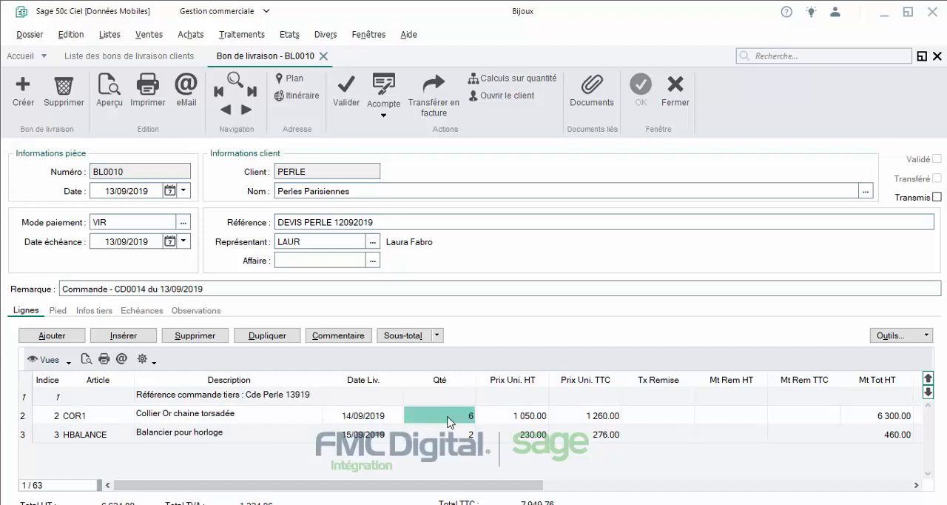
left_click(449, 420)
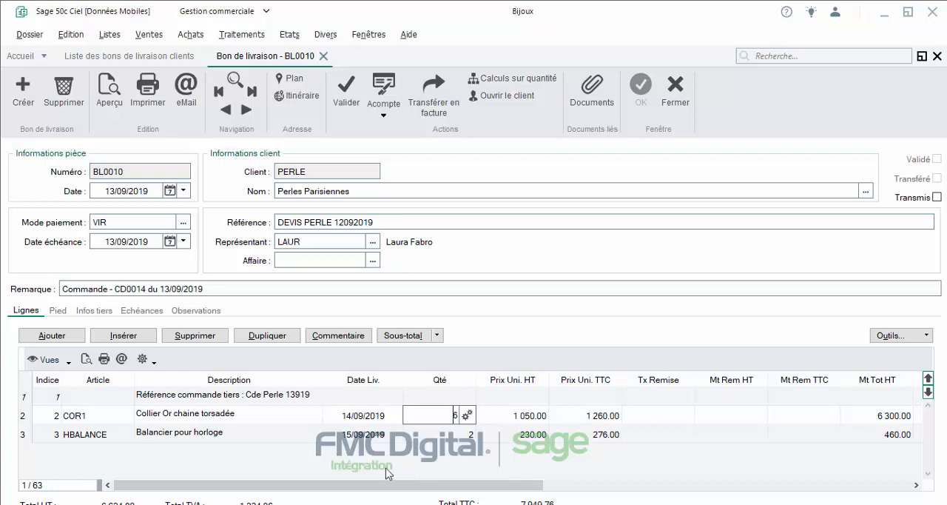
left_click(310, 438)
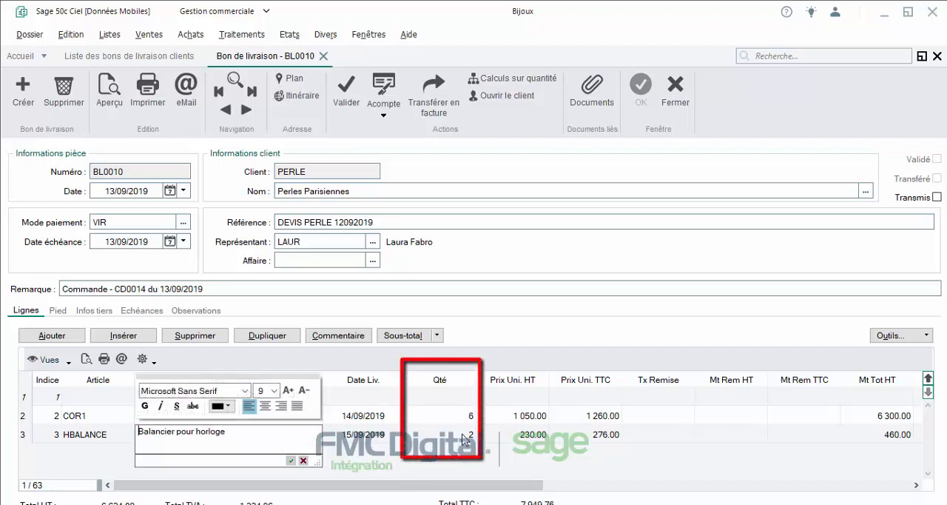
left_click(422, 459)
left_click(428, 435)
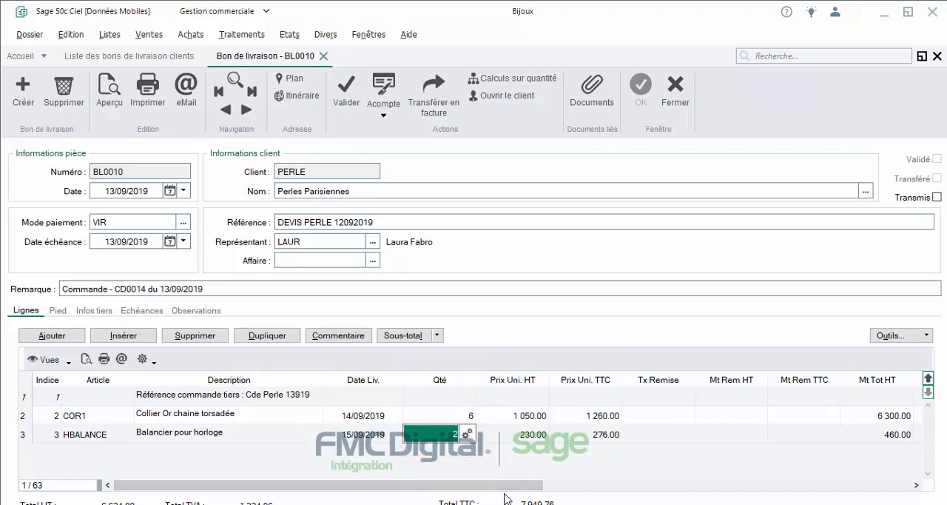
key("BackSpace")
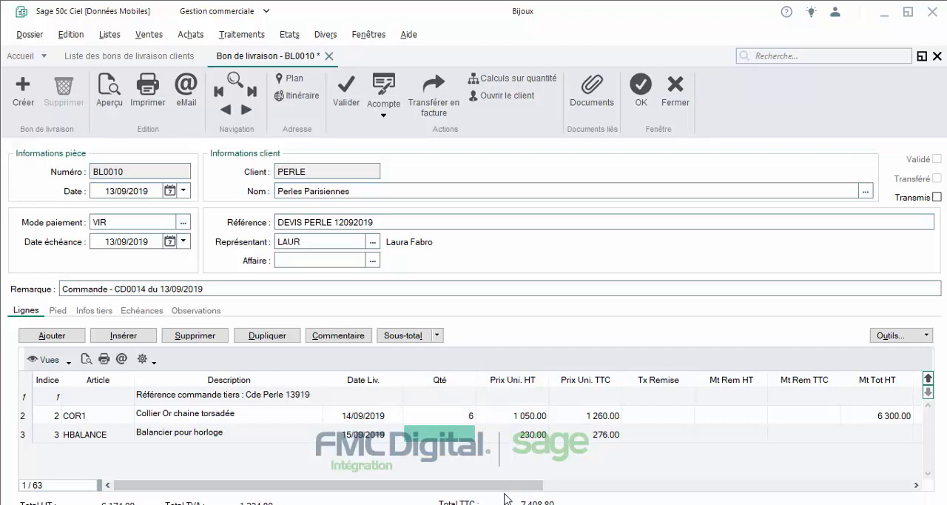
left_click(641, 93)
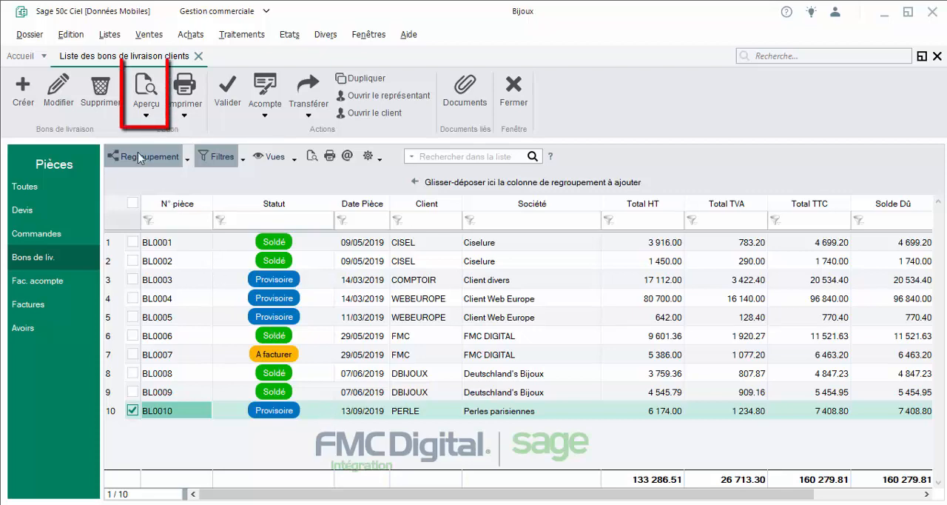
Step: Preview the delivery note with the "Bon de livraison non chiffré" template, examine its delivered and remaining quantities, and close the preview
left_click(144, 108)
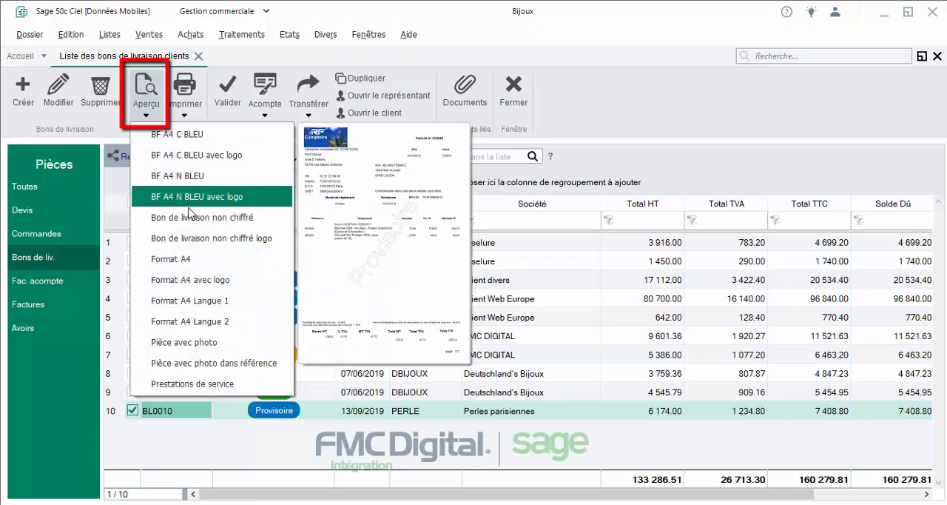
left_click(242, 220)
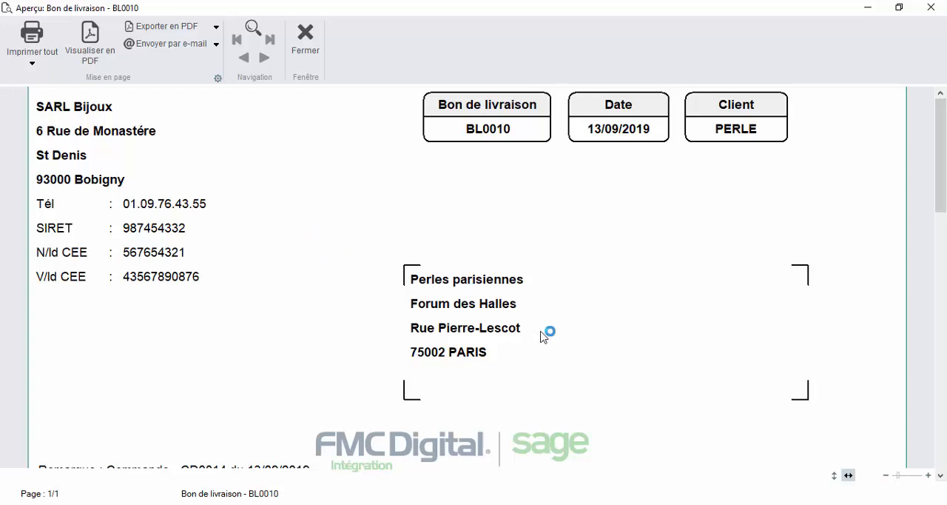
scroll(547, 281, "down", 5)
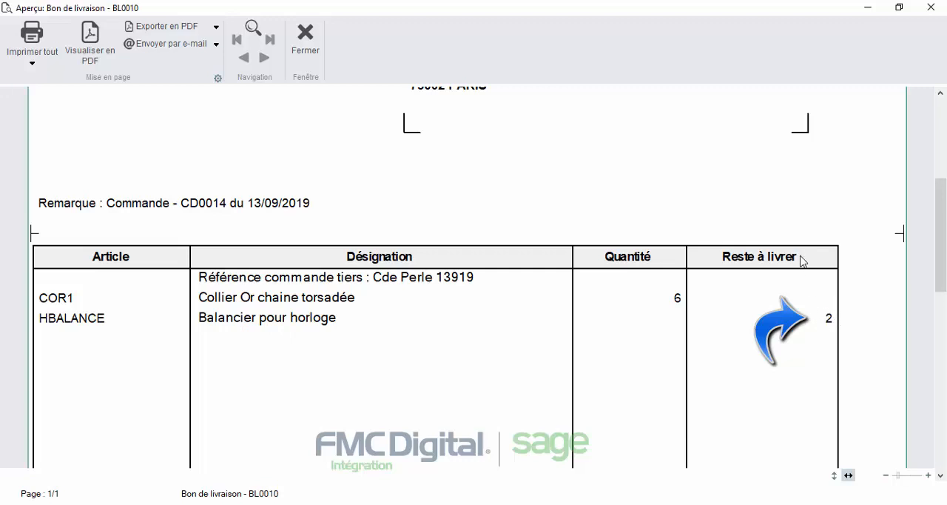
scroll(758, 333, "down", 5)
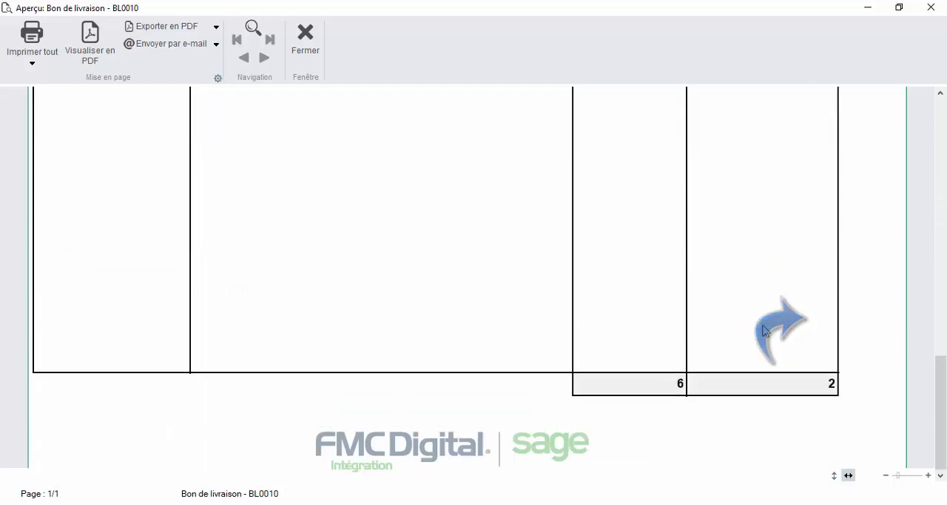
scroll(762, 332, "up", 6)
scroll(757, 333, "up", 3)
scroll(755, 332, "down", 2)
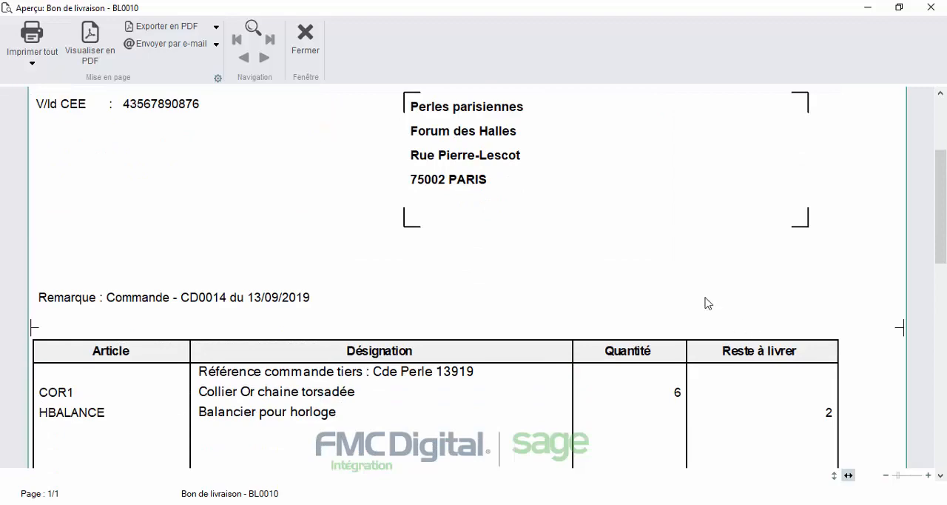
left_click(306, 39)
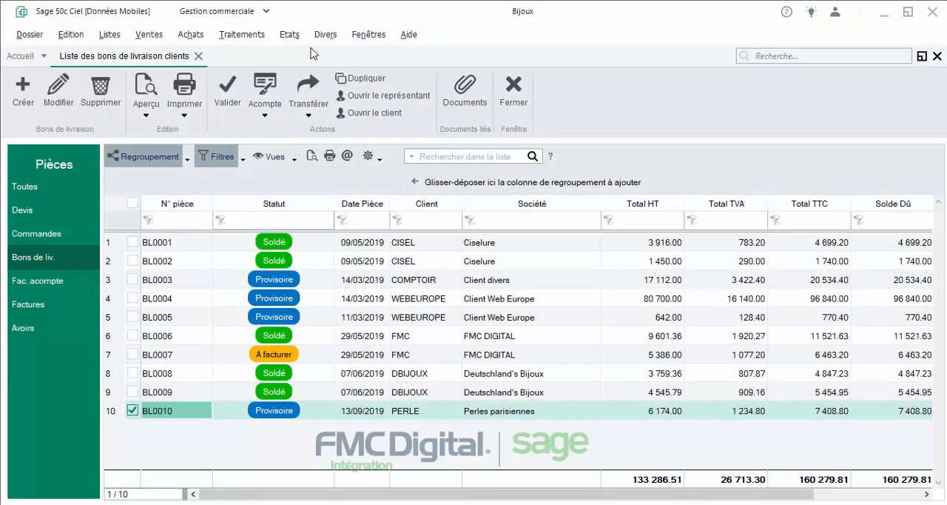
Step: Reopen the Perles parisiennes delivery note and display the article stock information for its COR1 line
double_click(185, 411)
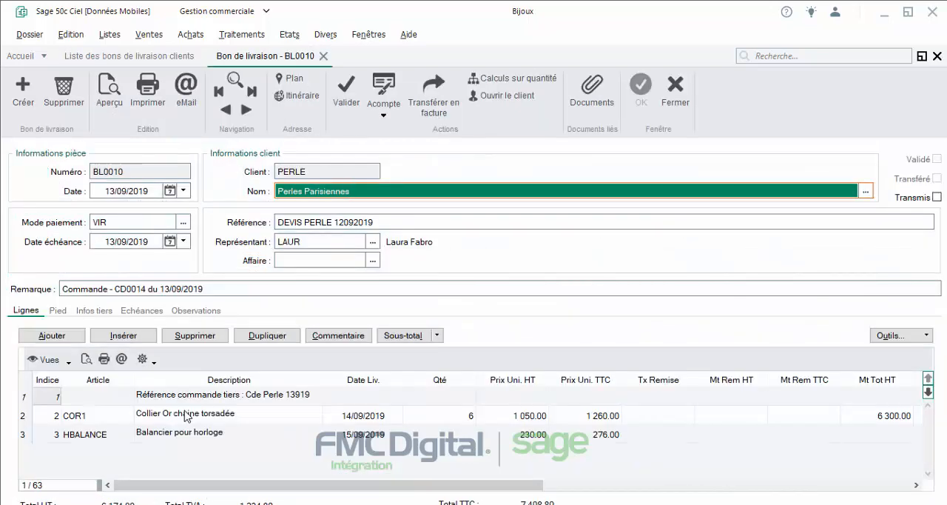
right_click(100, 419)
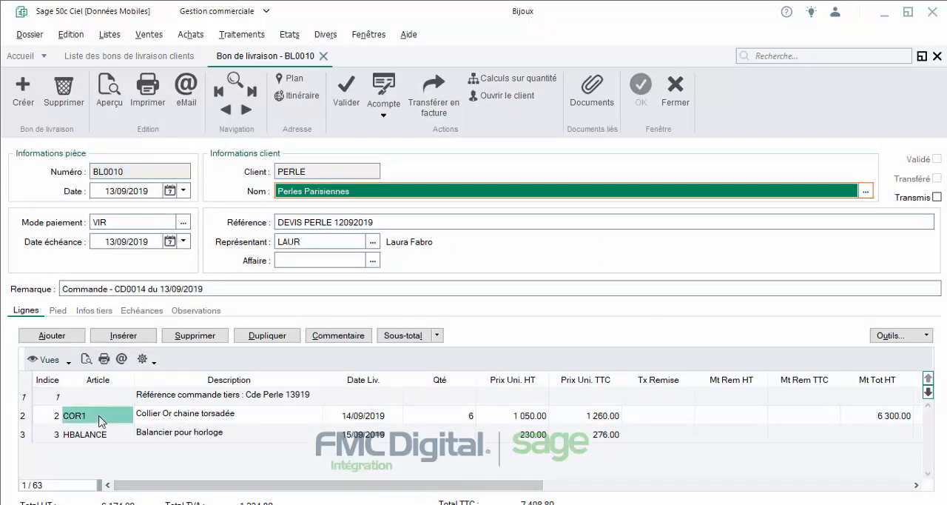
left_click(144, 279)
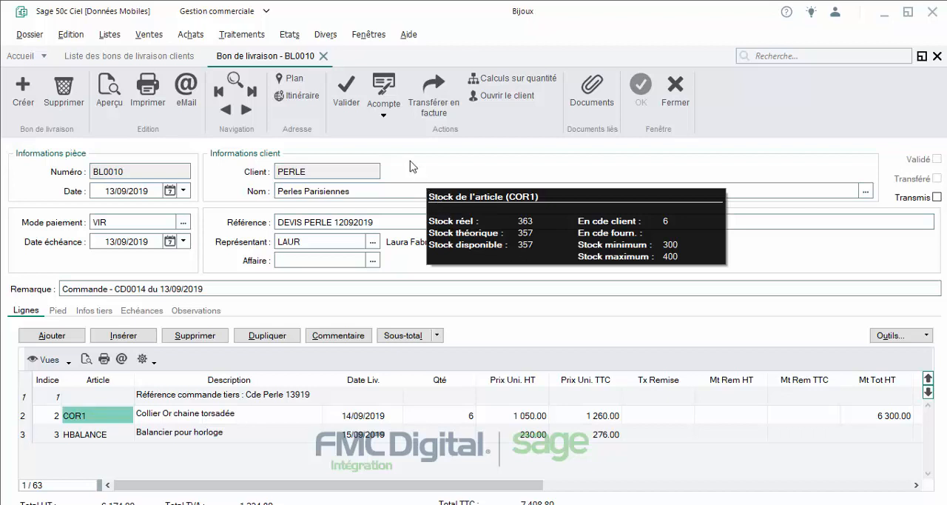
Step: Validate the Perles parisiennes delivery note and confirm the validation
left_click(354, 96)
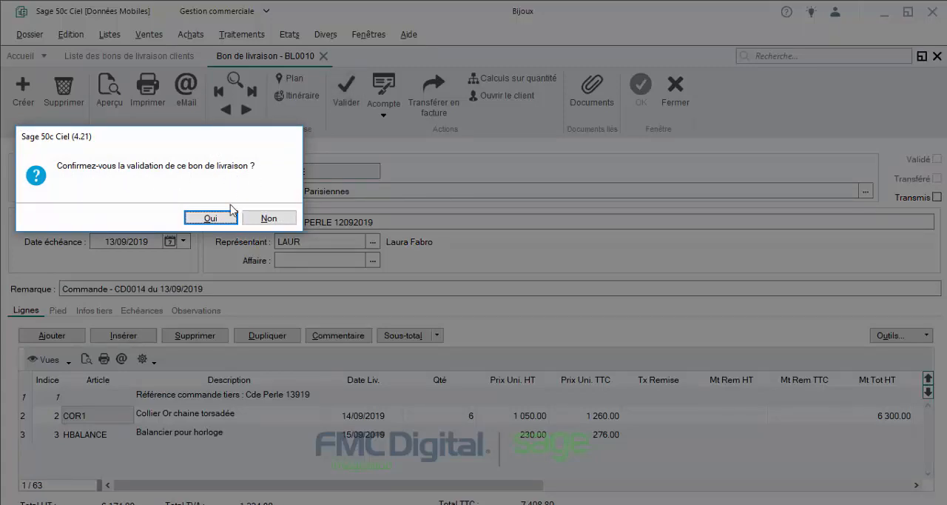
left_click(212, 219)
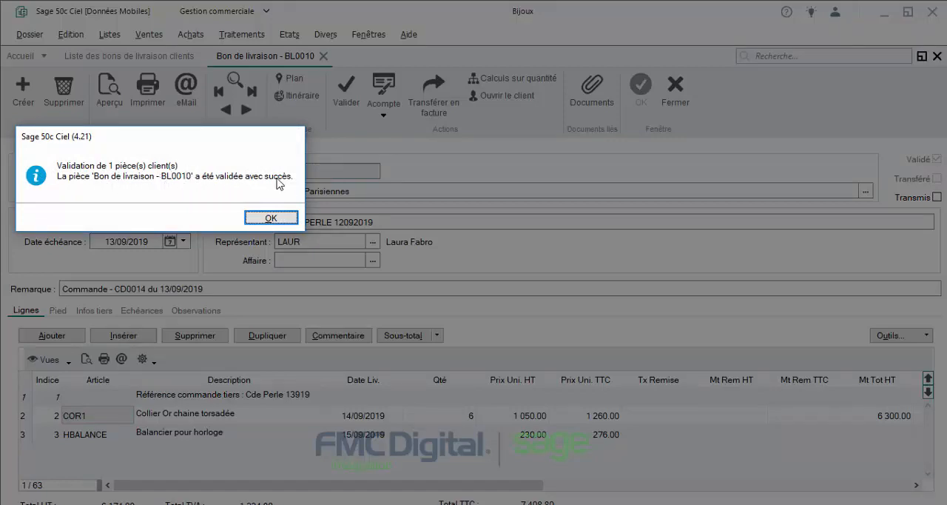
left_click(255, 216)
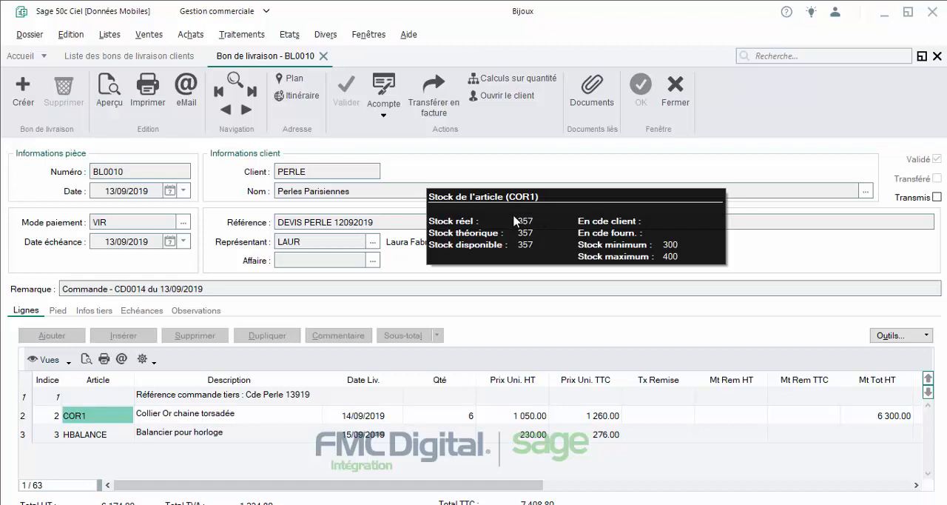
Step: Hide the COR1 article stock palette and close the validated Perles parisiennes delivery note
right_click(527, 230)
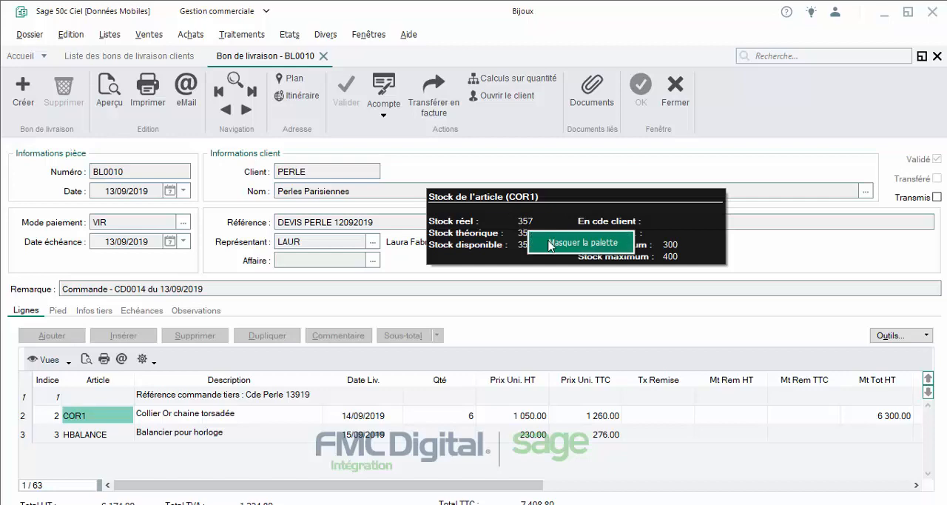
left_click(548, 242)
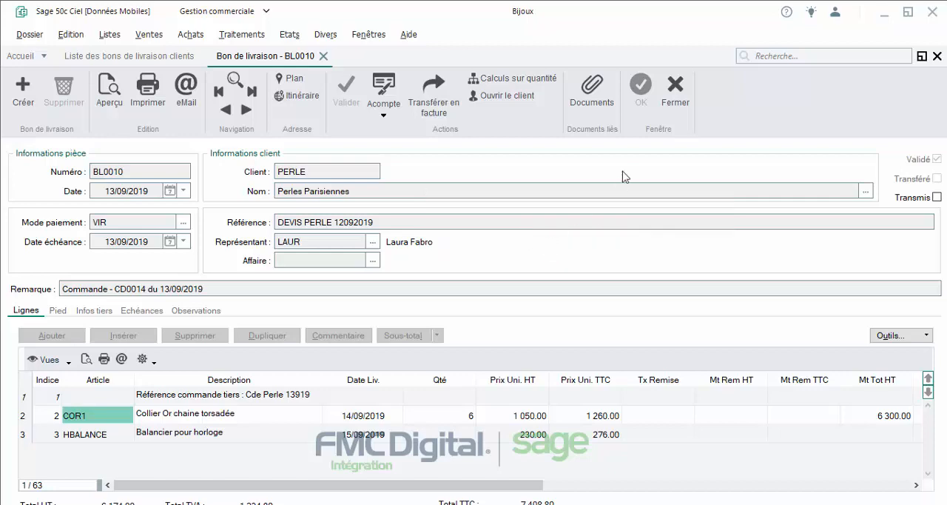
left_click(686, 104)
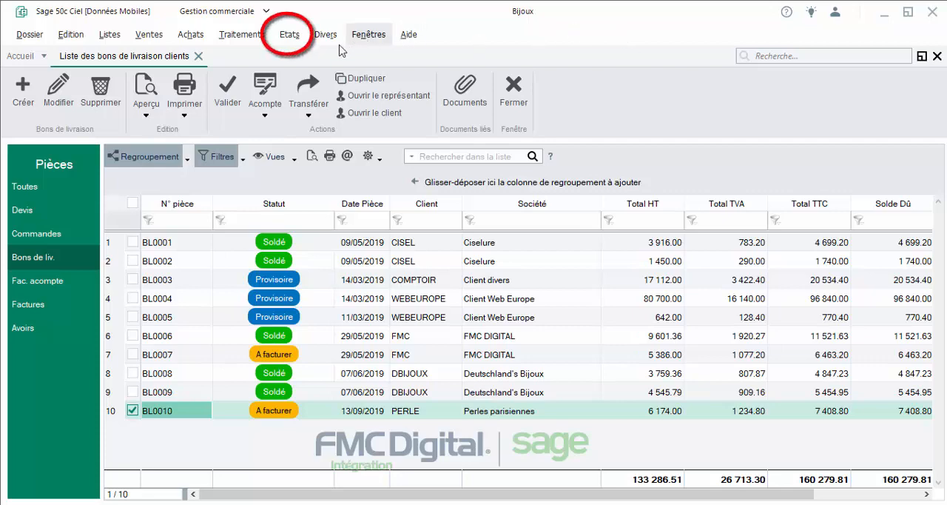
Step: Preview the "Portefeuille des commandes clients" report with the orders limited to "Non soldées"
left_click(288, 43)
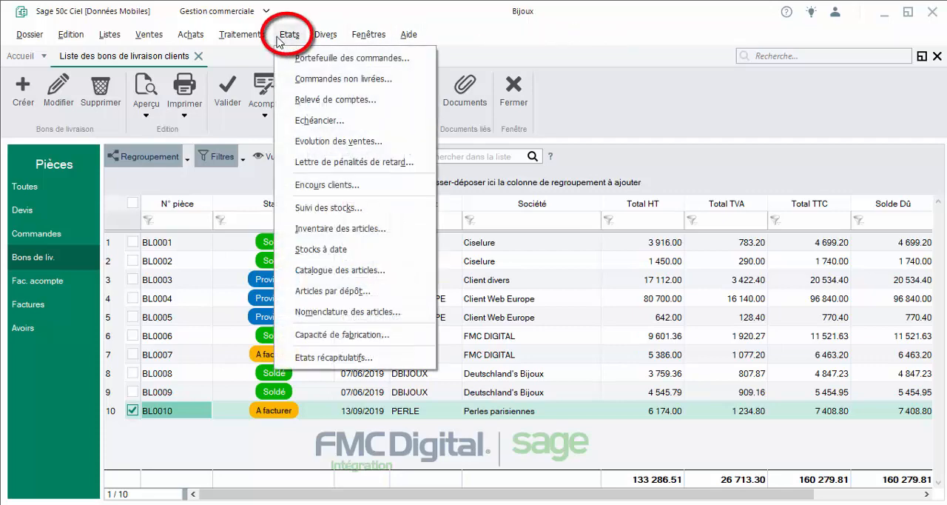
left_click(405, 63)
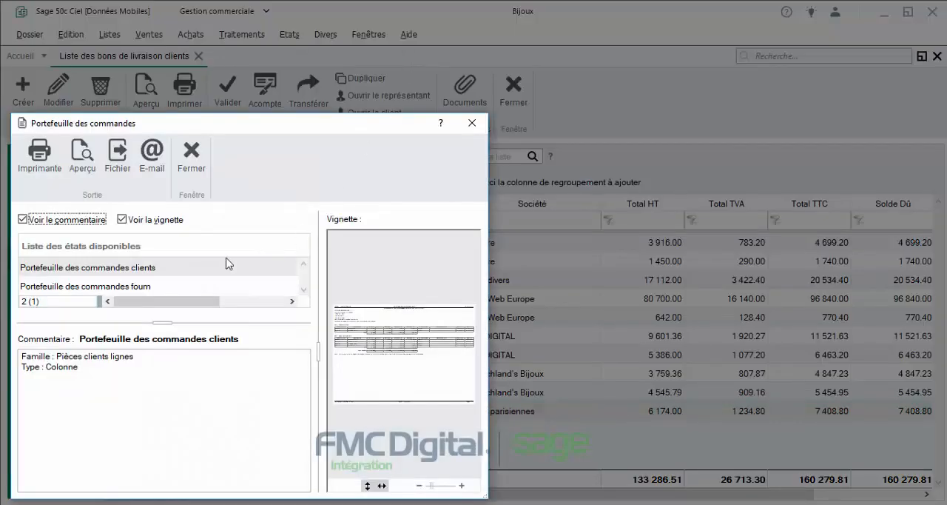
left_click(156, 286)
left_click(179, 275)
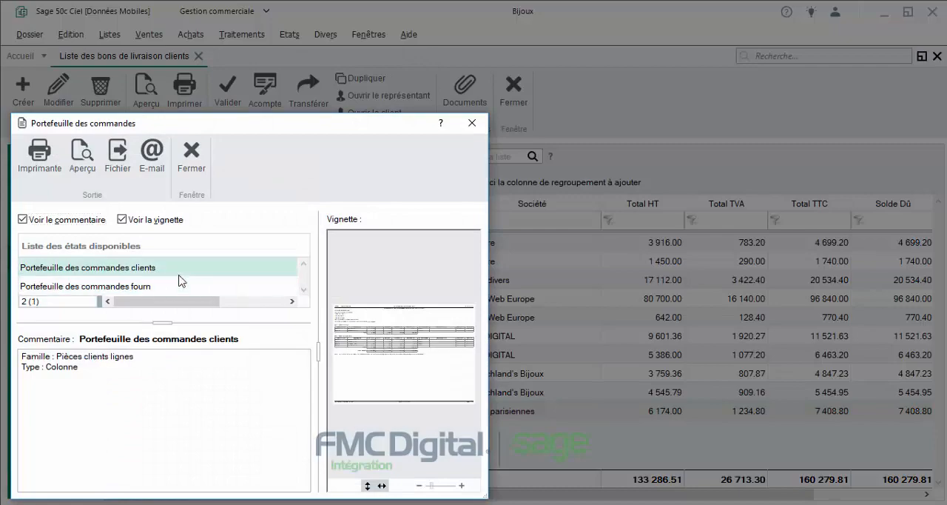
left_click(80, 159)
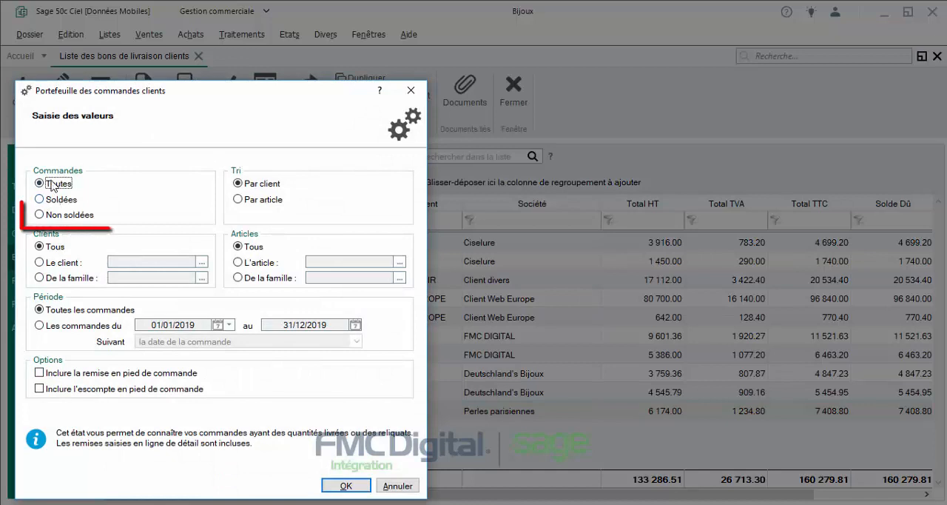
left_click(58, 216)
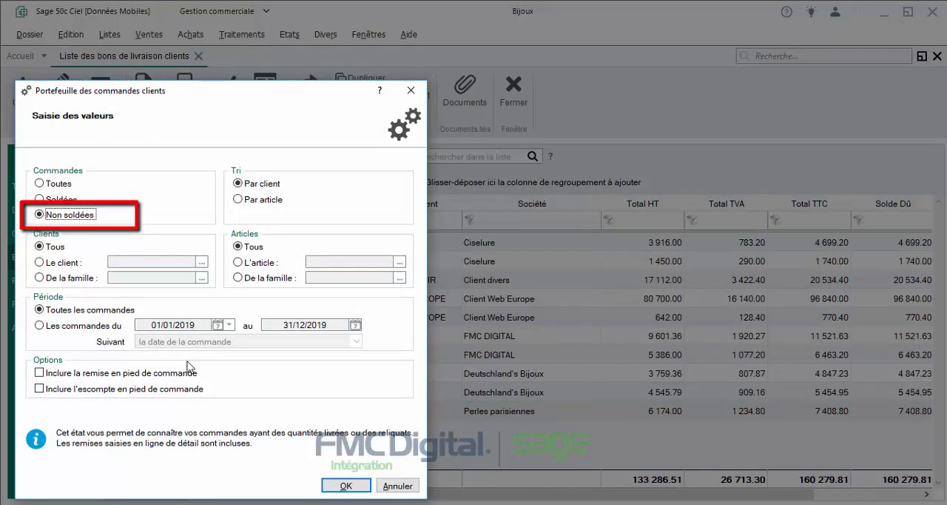
left_click(342, 485)
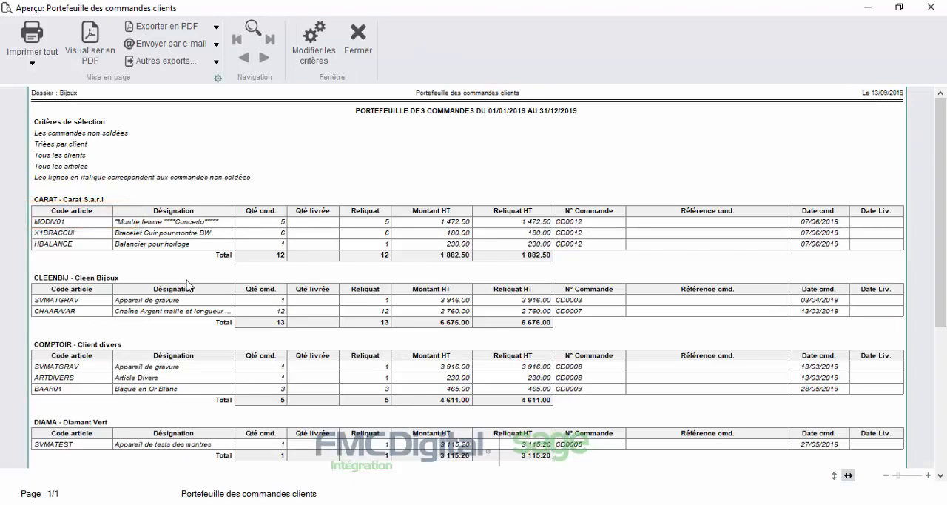
Step: Examine the remaining quantities for Perles parisiennes in the order portfolio report and close the preview
scroll(188, 288, "down", 5)
scroll(190, 291, "down", 2)
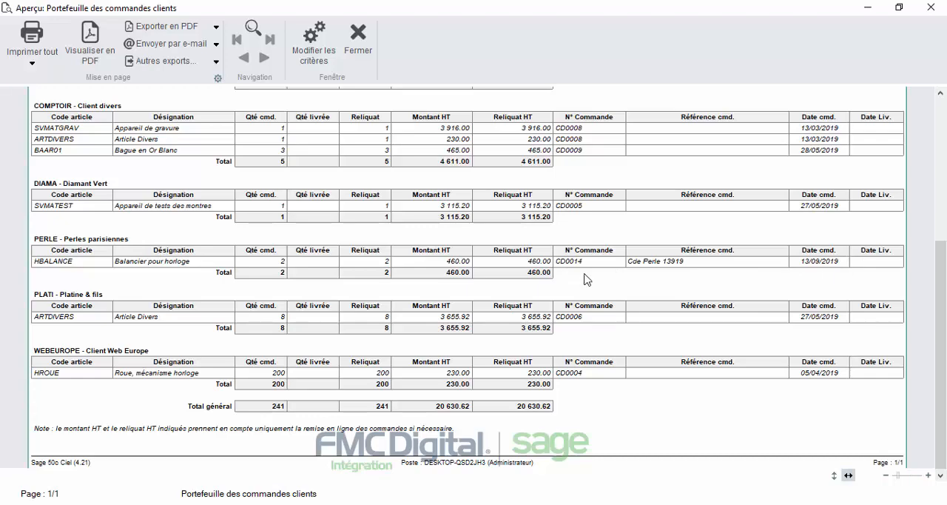
left_click(358, 40)
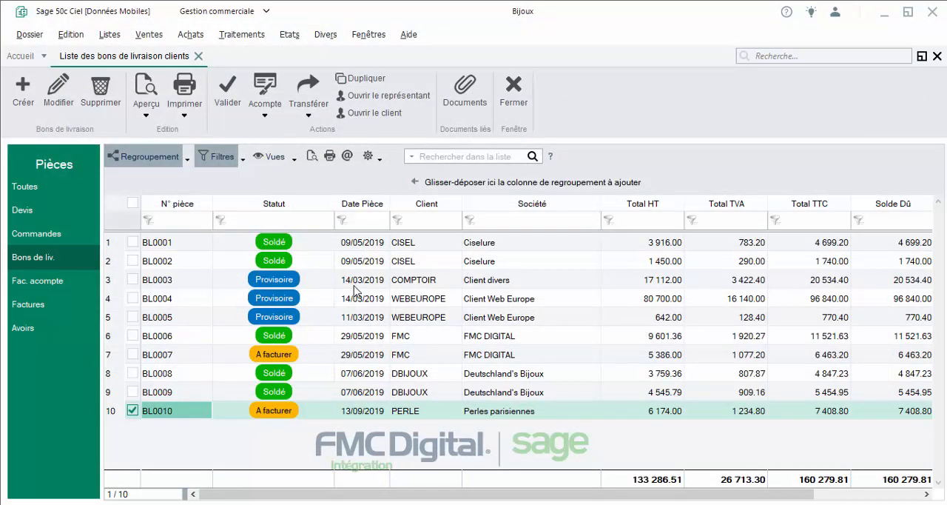
Step: Open the Perles parisiennes order from the customer orders list, review its article lines, and close it
left_click(63, 237)
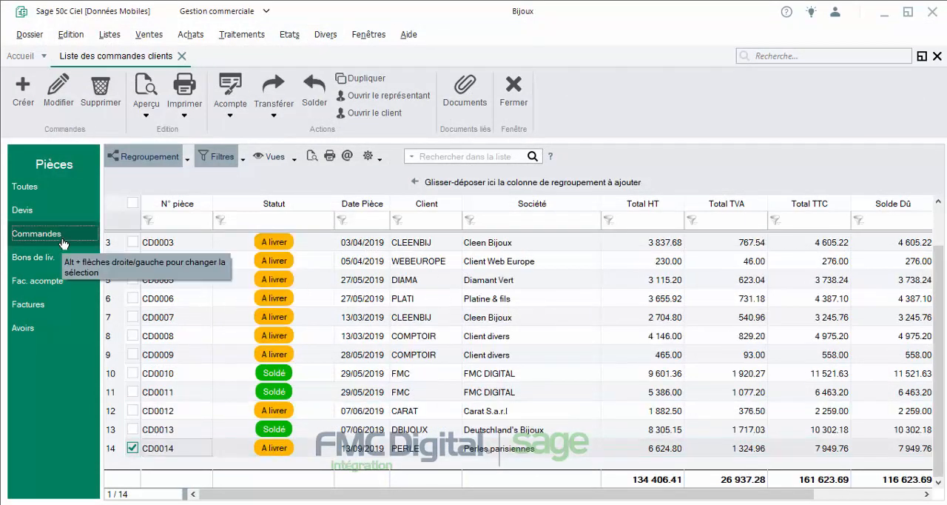
left_click(178, 450)
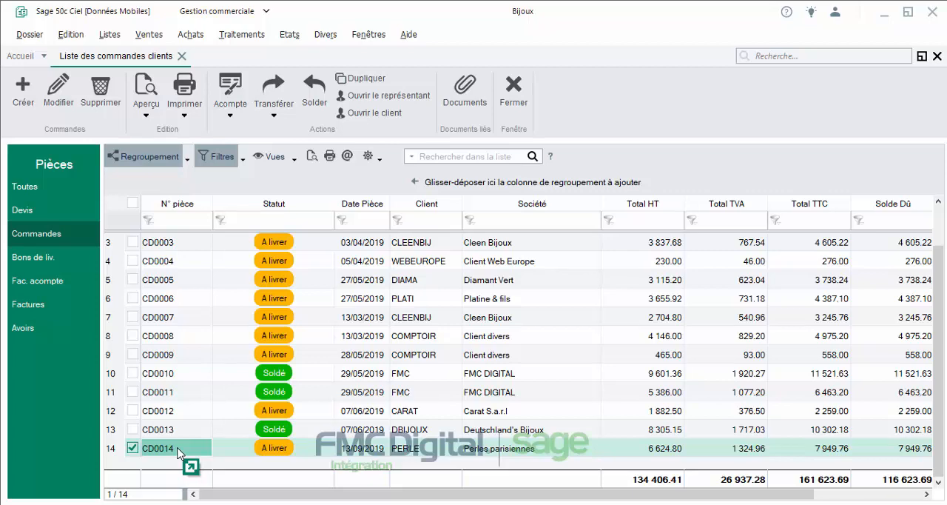
double_click(178, 449)
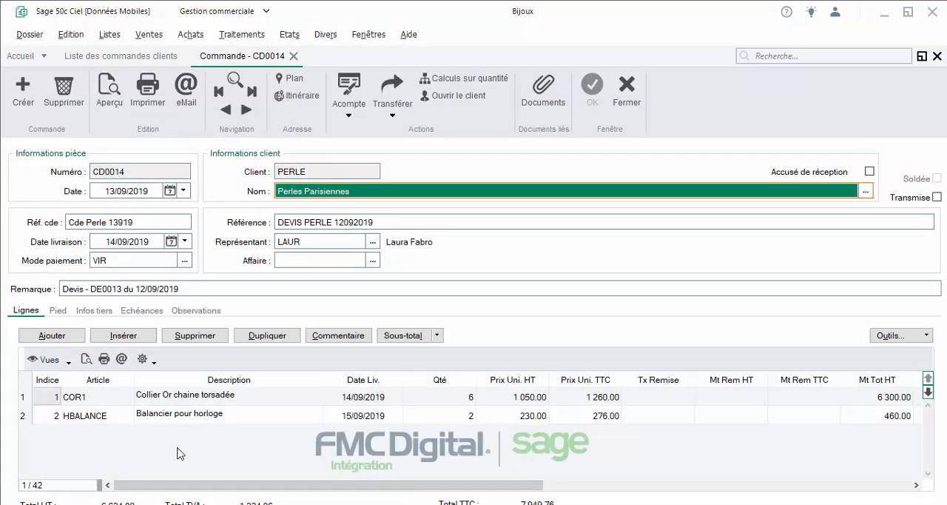
left_click(627, 92)
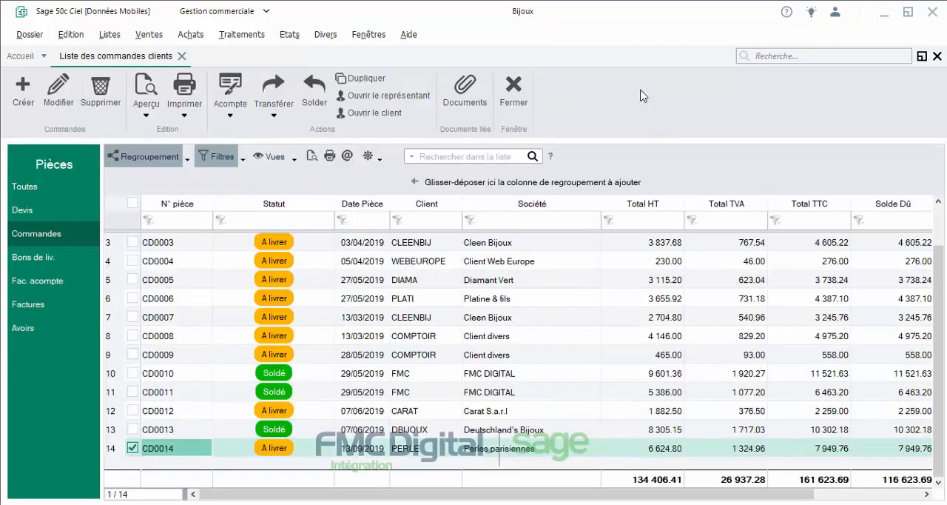
Step: Transfer the remainder of the Perles parisiennes order to a delivery note without any additional operations
left_click(280, 119)
left_click(310, 134)
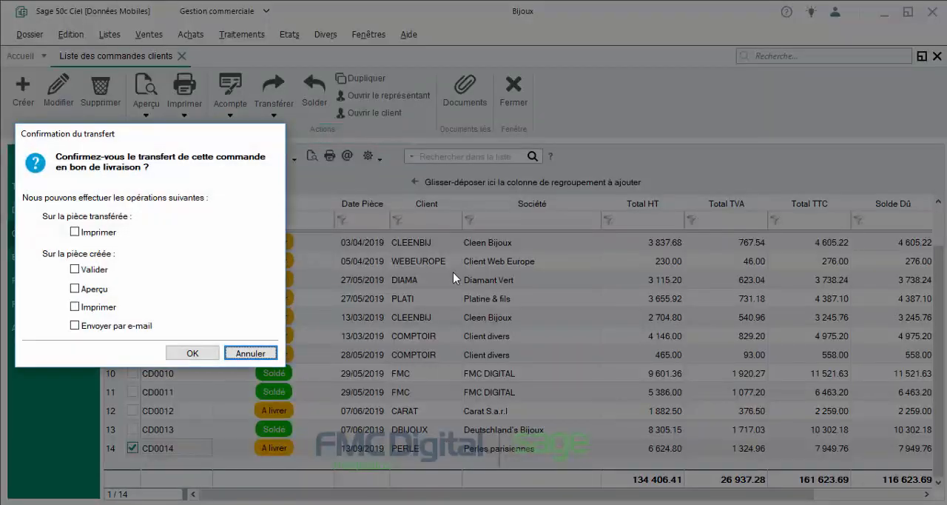
left_click(185, 354)
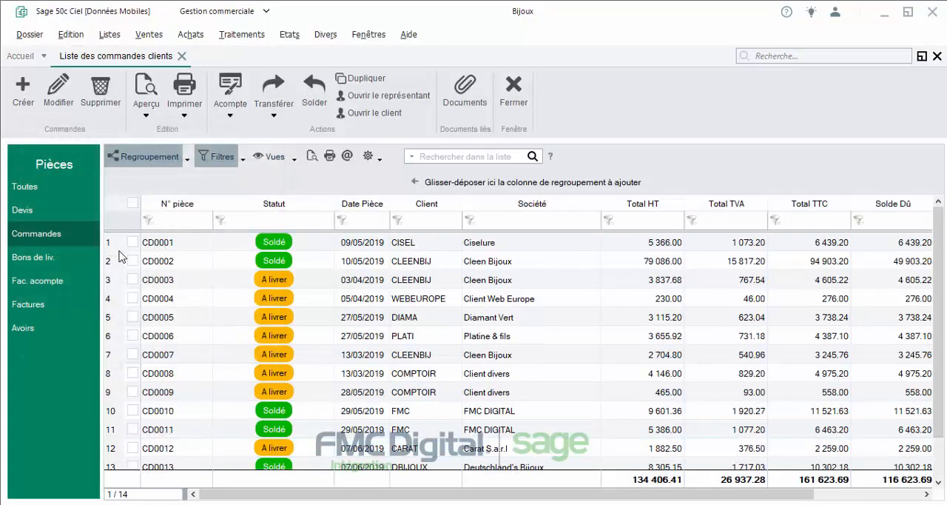
Step: Open the new provisional Perles parisiennes delivery note, check its article lines and quantities, and close it
left_click(47, 258)
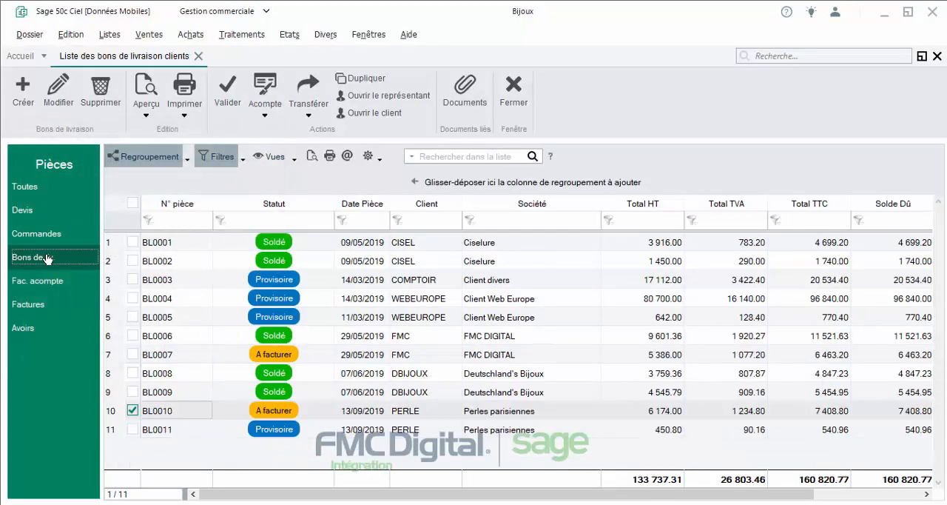
left_click(173, 431)
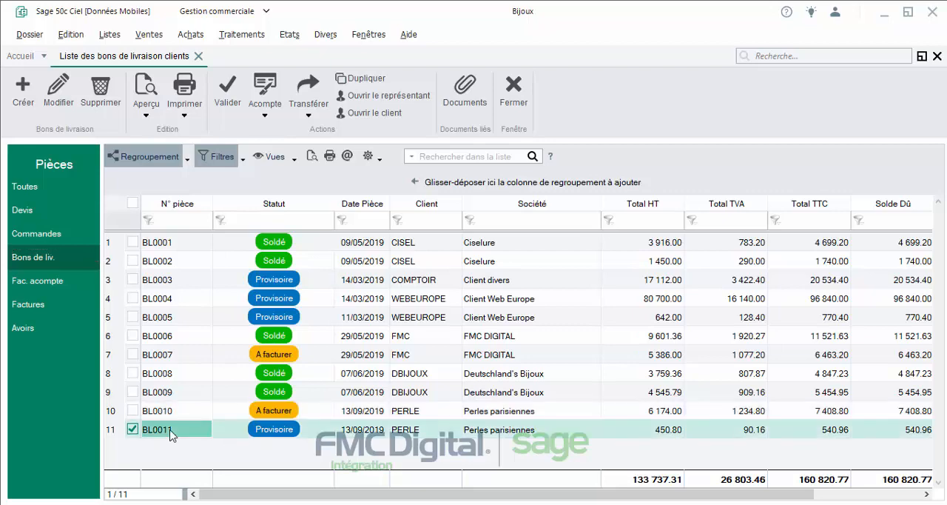
double_click(170, 431)
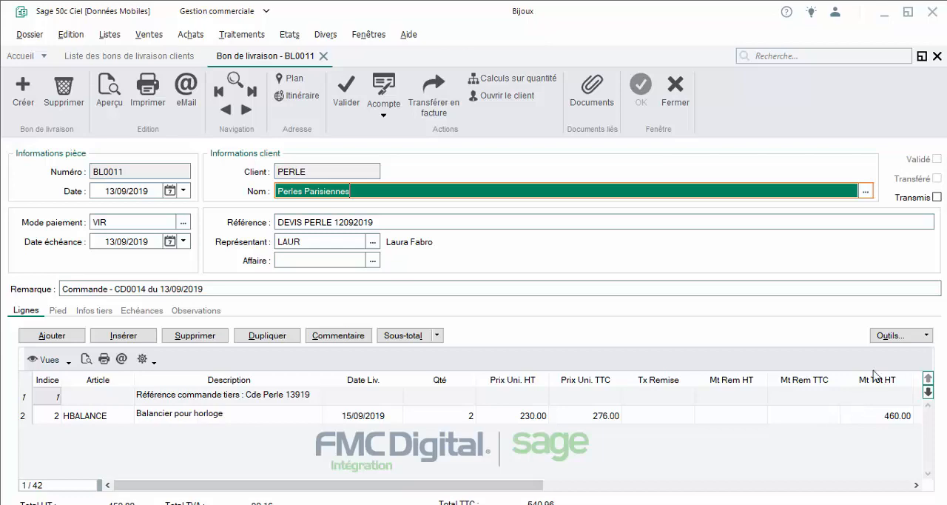
left_click(682, 94)
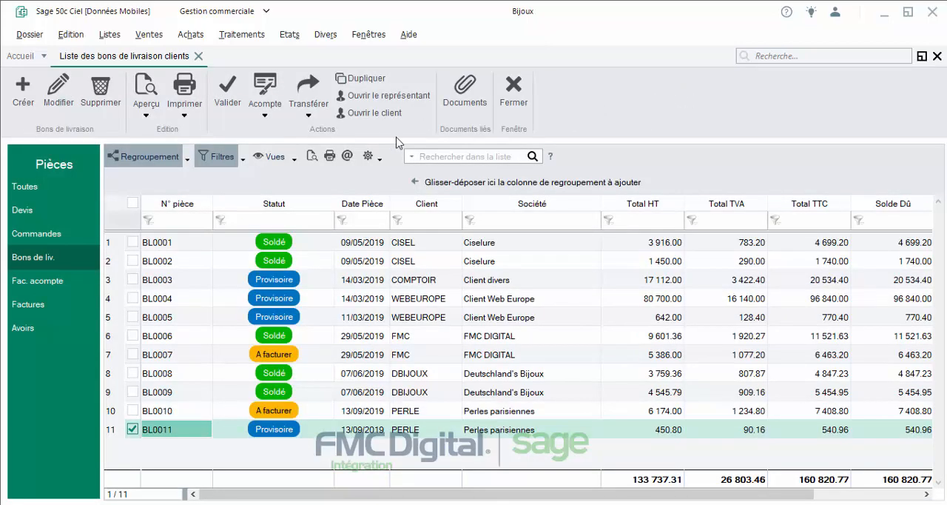
Step: Preview the provisional Perles parisiennes delivery note with the "Bon de livraison non chiffré" template, examine the remaining quantities, and close the preview
left_click(146, 109)
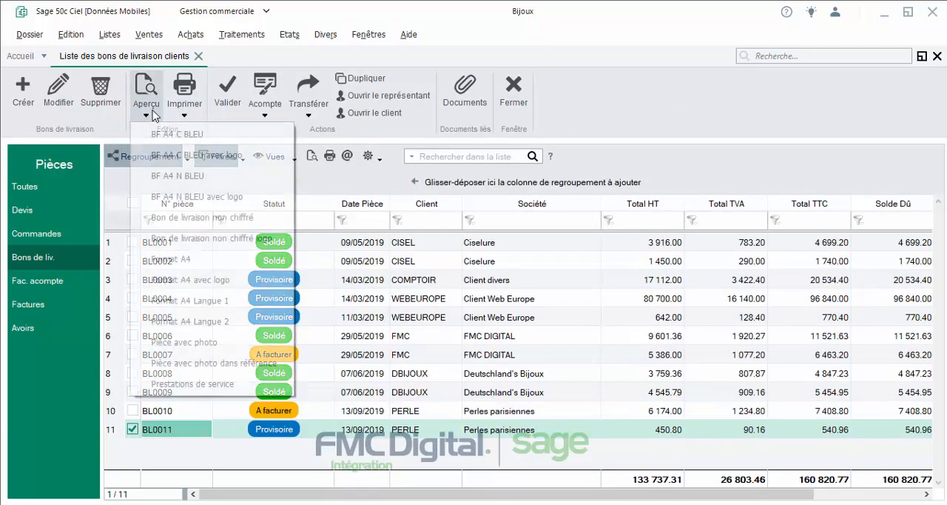
left_click(195, 219)
scroll(469, 268, "down", 5)
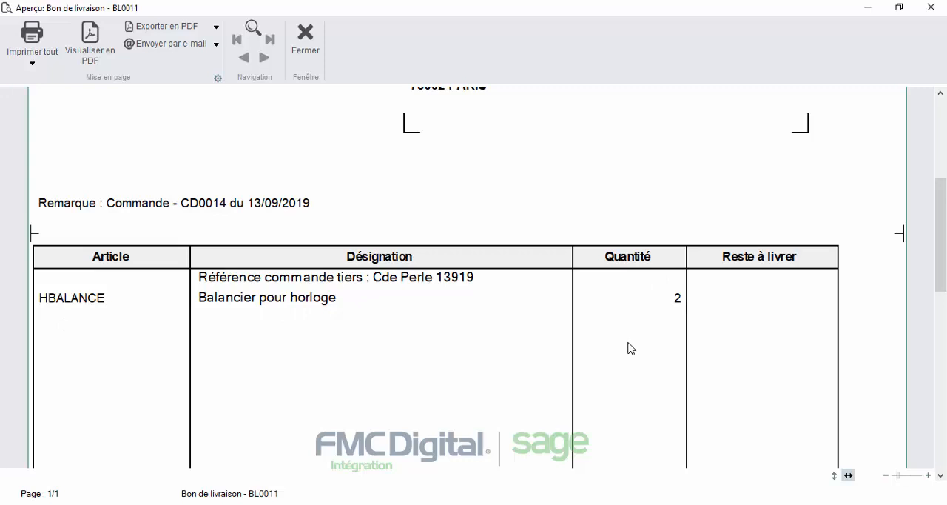
left_click(306, 34)
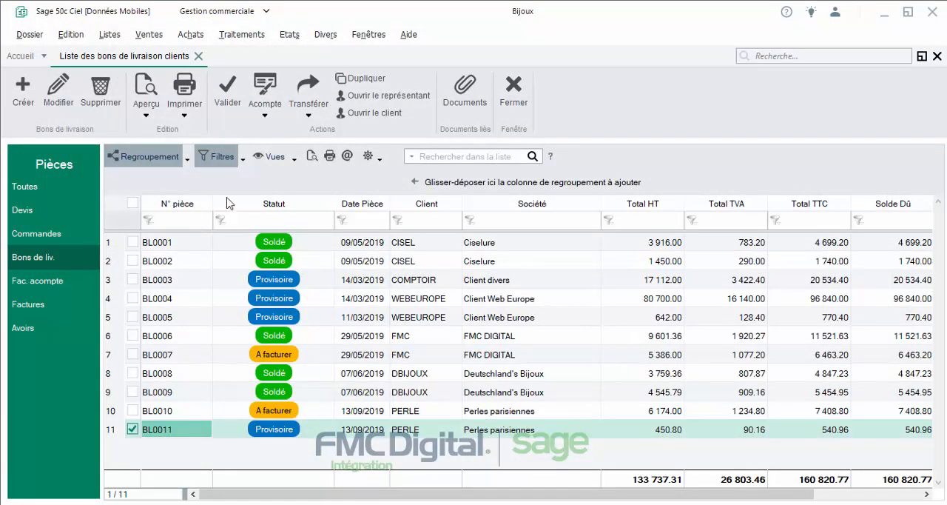
Step: Validate the second Perles parisiennes delivery note from the list and acknowledge the validation report
left_click(235, 104)
left_click(211, 218)
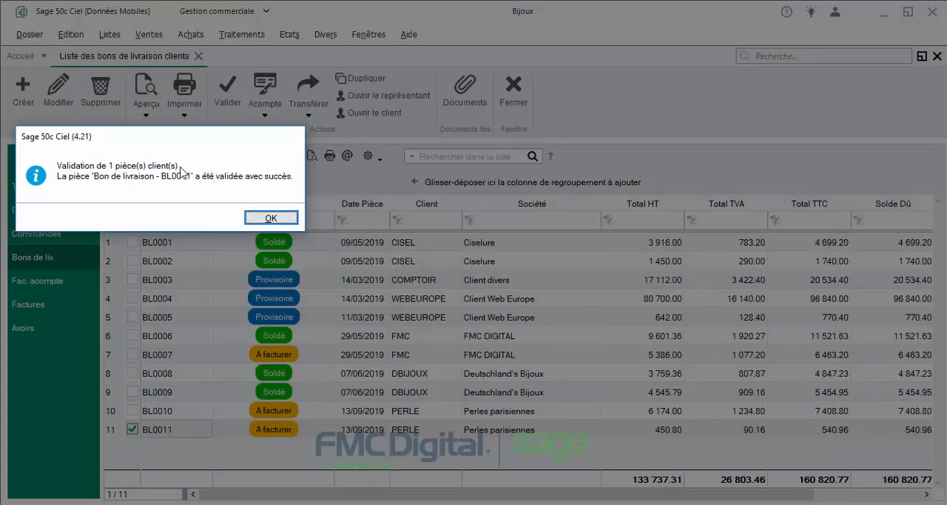
left_click(275, 219)
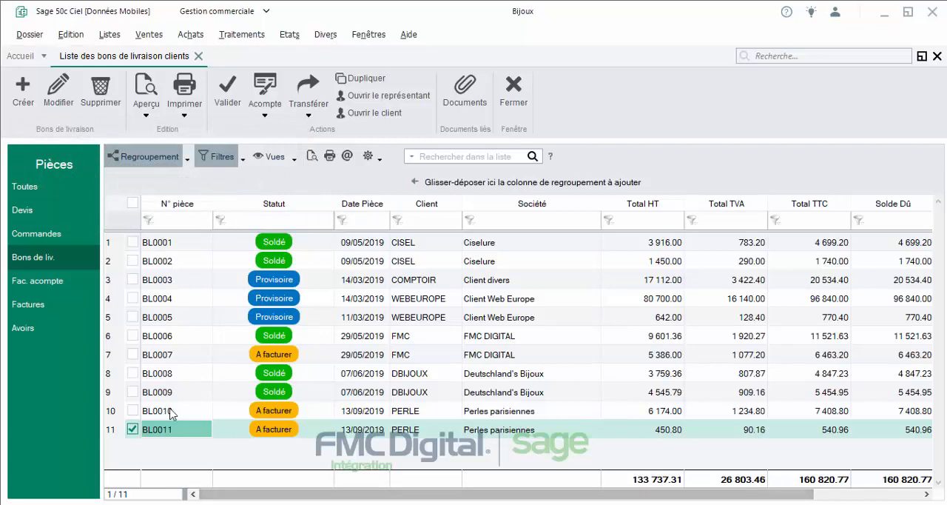
left_click_drag(175, 435, 177, 455)
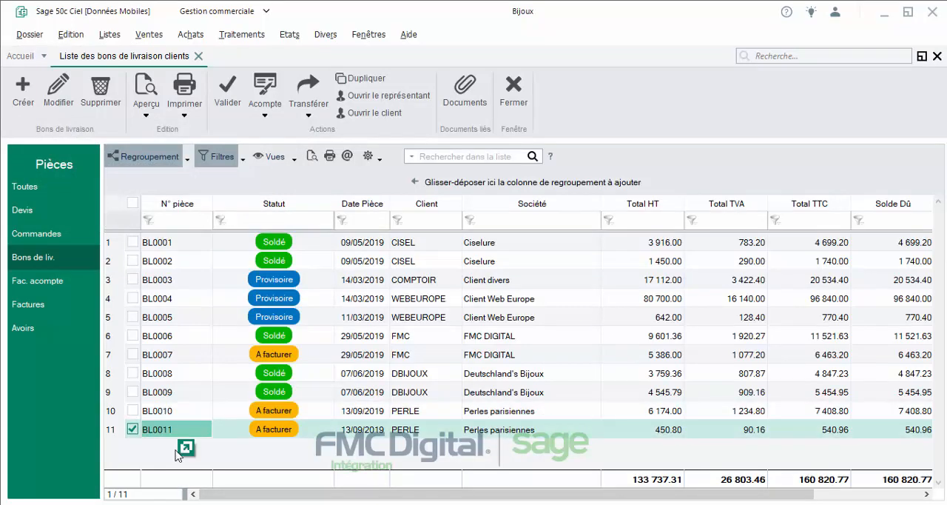